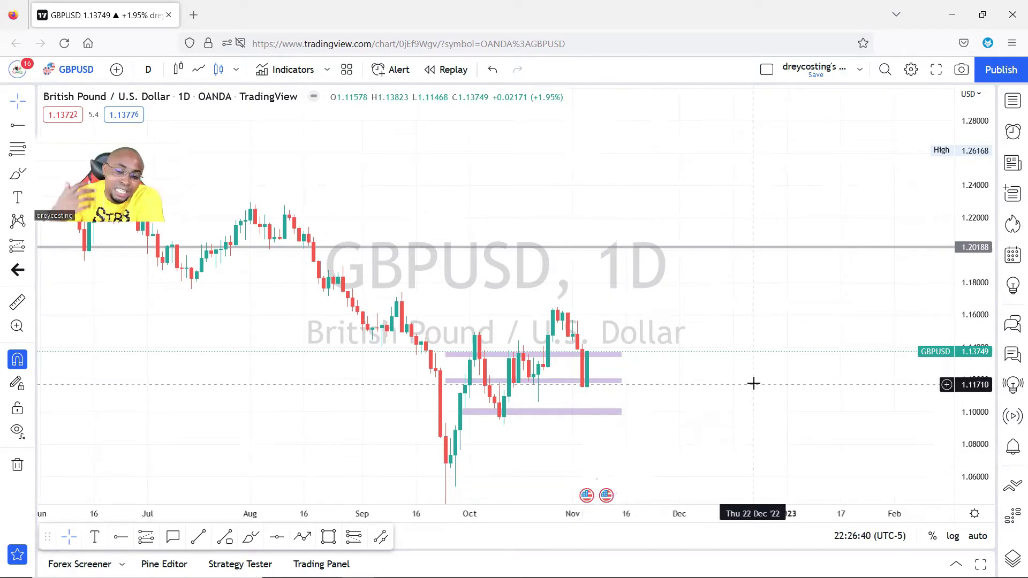
# - Show the Economic Calendar beside the GBPUSD daily chart and browse the November 7 events
pyautogui.click(1012, 257)
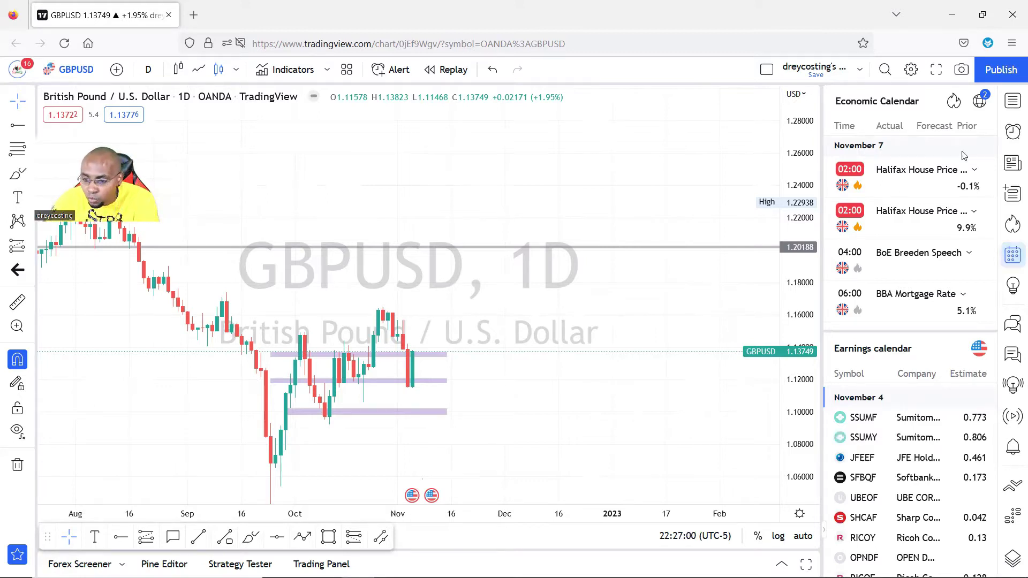
pyautogui.scroll(1, 898, 231)
pyautogui.scroll(1, 899, 230)
pyautogui.scroll(-2, 898, 223)
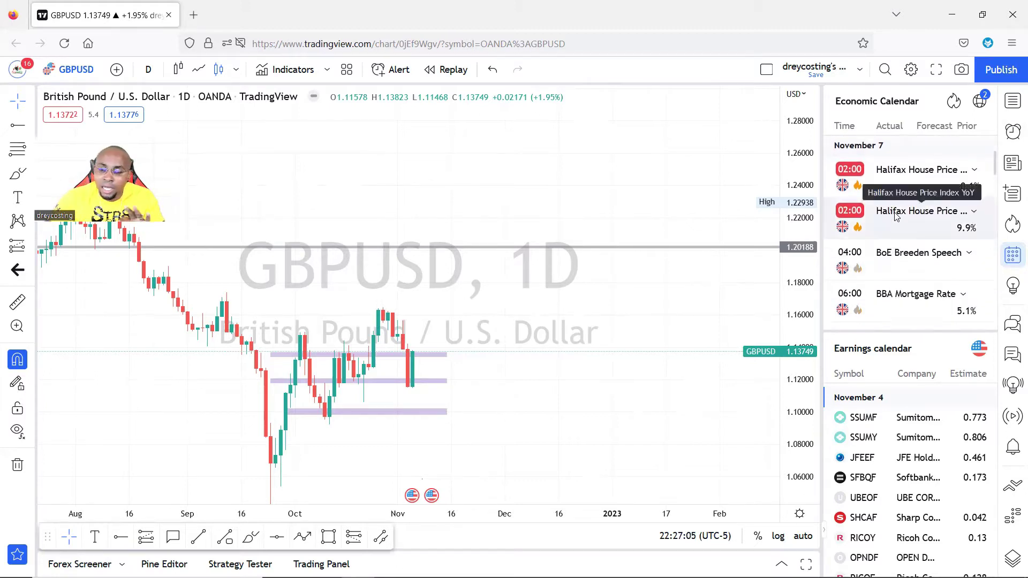
pyautogui.scroll(-4, 898, 214)
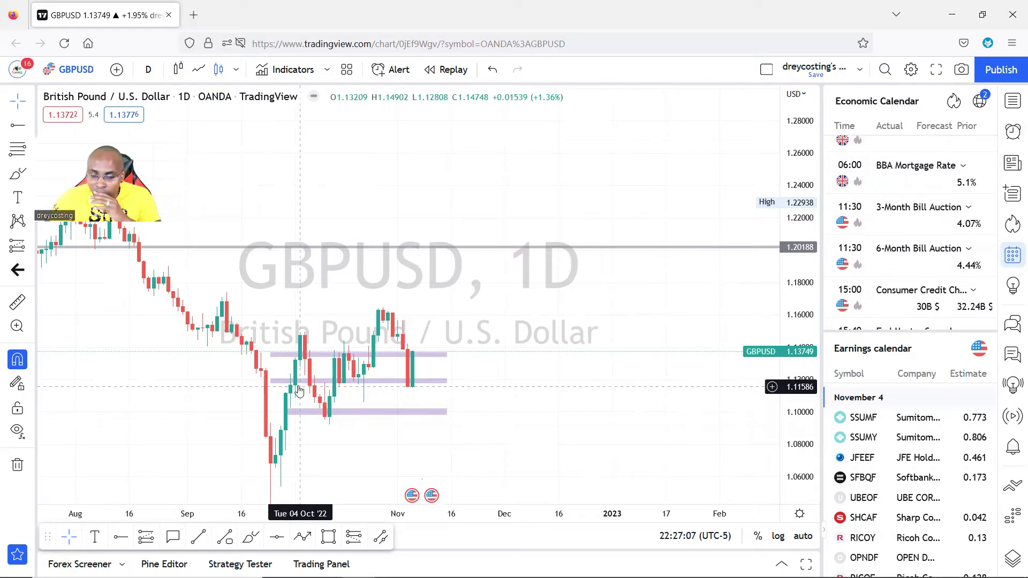
pyautogui.click(981, 101)
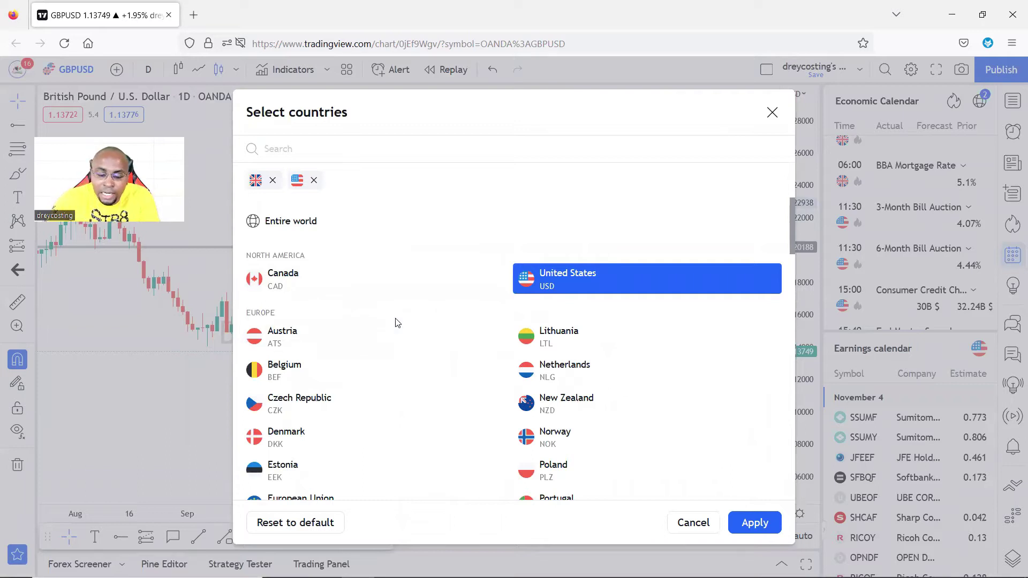
# - In Select countries, remove United Kingdom and add Canada to the chosen countries
pyautogui.scroll(-1, 398, 309)
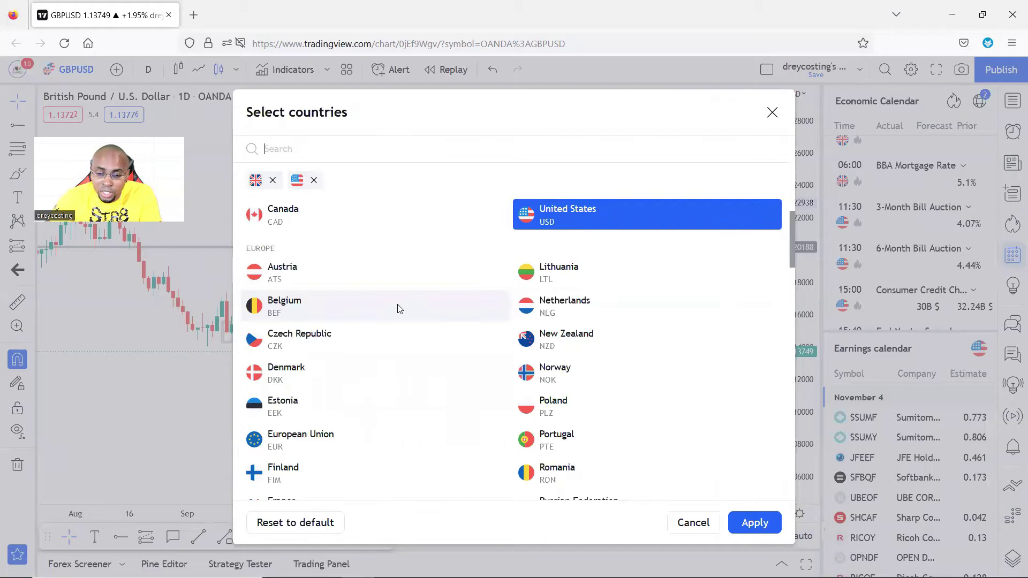
pyautogui.scroll(-2, 398, 309)
pyautogui.scroll(2, 398, 310)
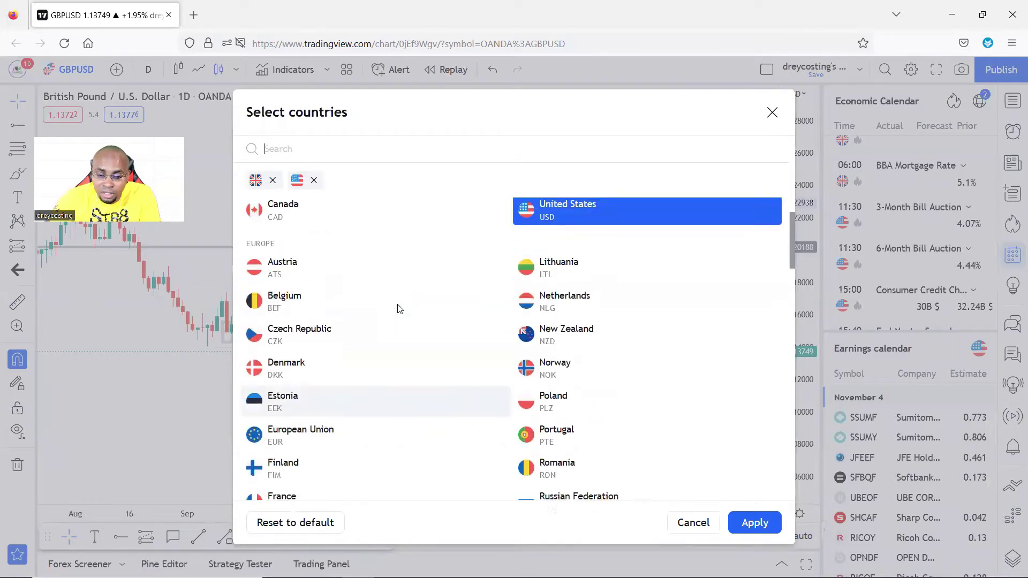
pyautogui.scroll(1, 398, 309)
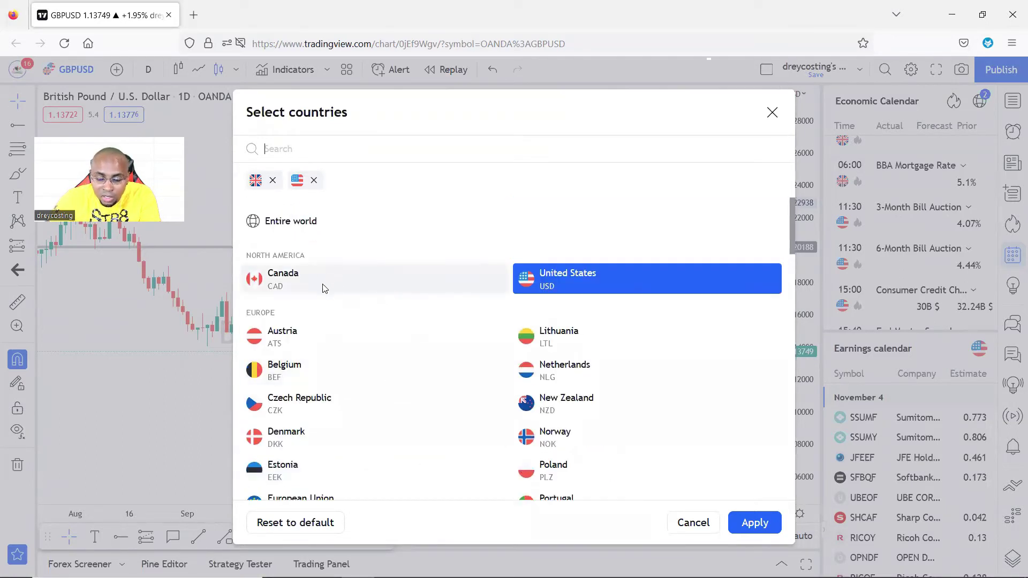
pyautogui.click(273, 181)
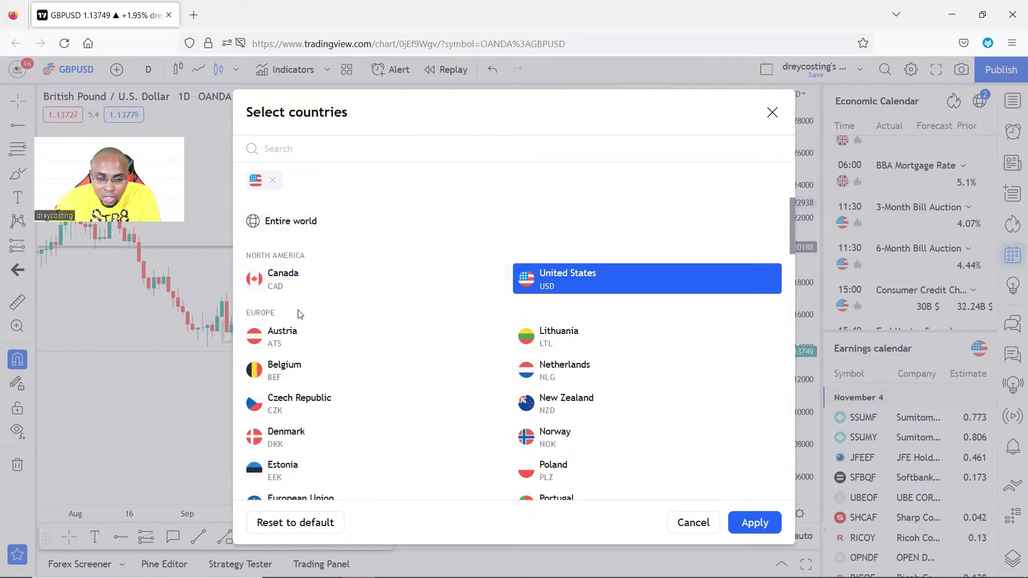
pyautogui.click(313, 278)
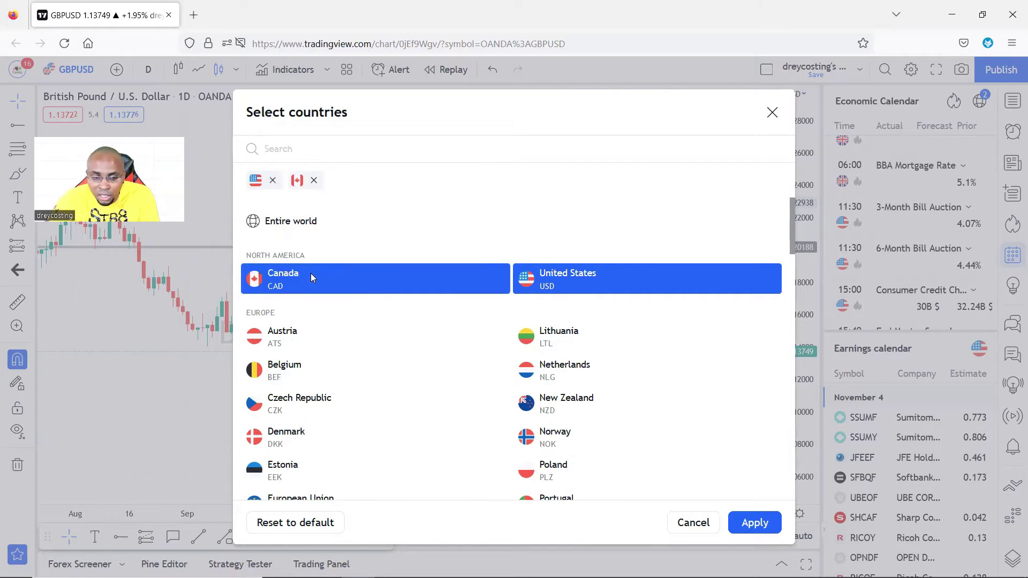
# - Add United Kingdom and Japan via search, then apply the country filter
pyautogui.scroll(-1, 405, 357)
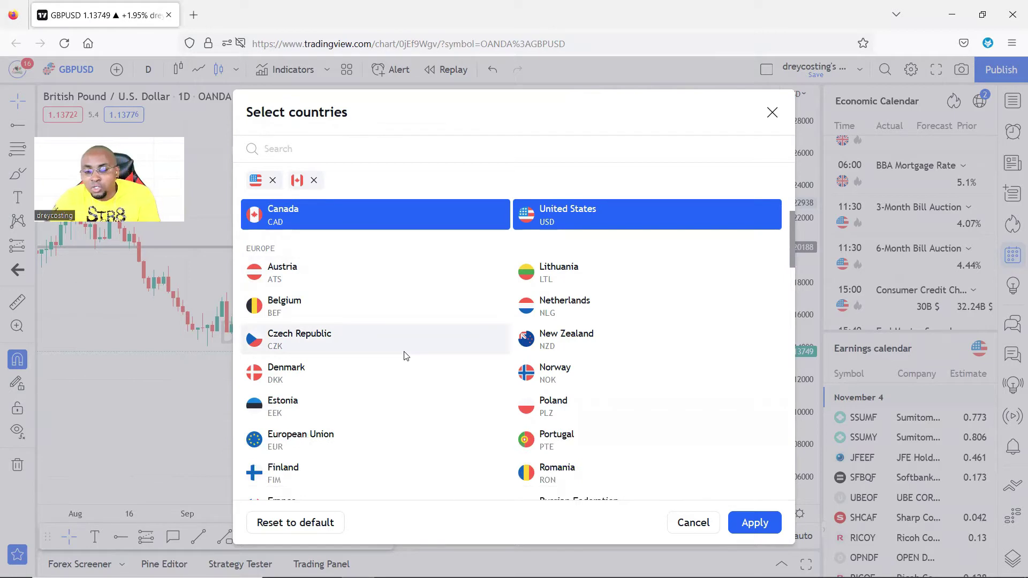
pyautogui.write('unit')
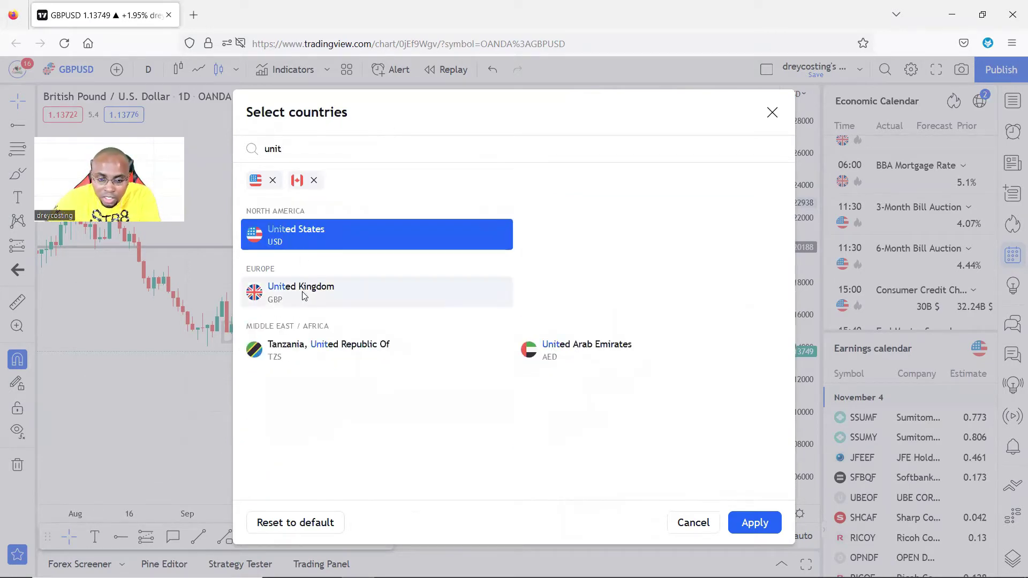
pyautogui.click(304, 287)
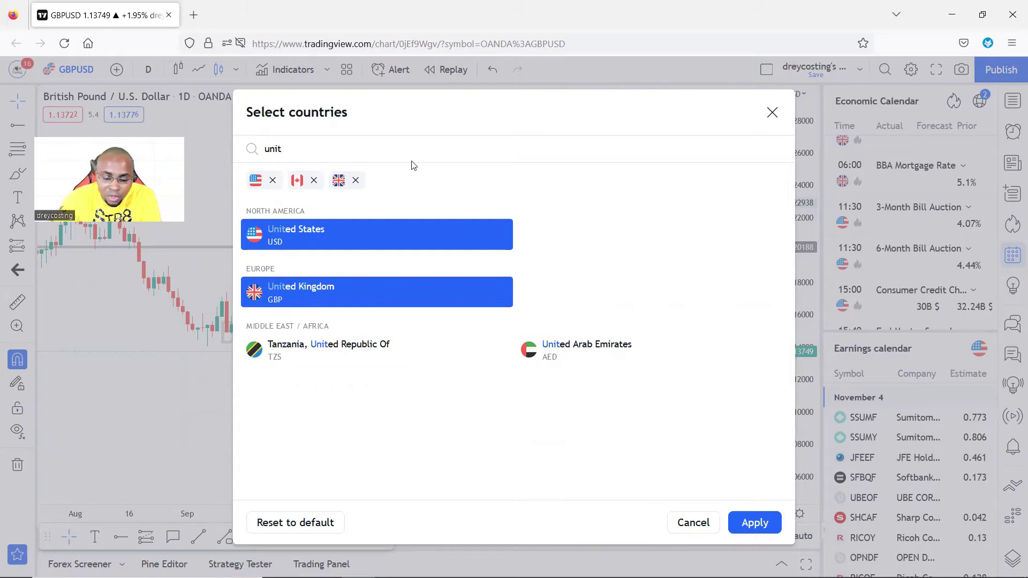
pyautogui.press('BackSpace')
pyautogui.press('BackSpace')
pyautogui.press('BackSpace')
pyautogui.press('BackSpace')
pyautogui.write('jap')
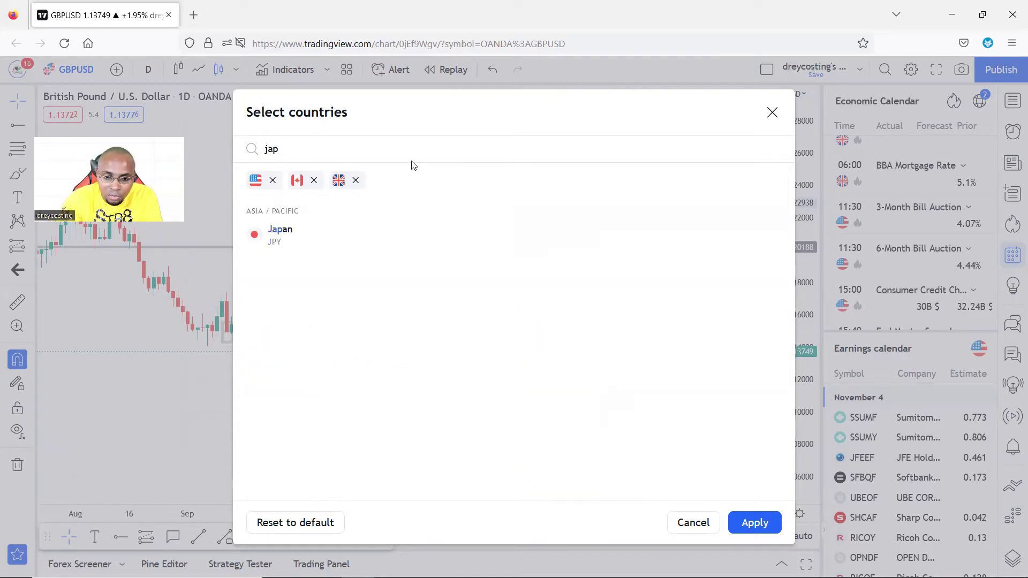
pyautogui.click(329, 238)
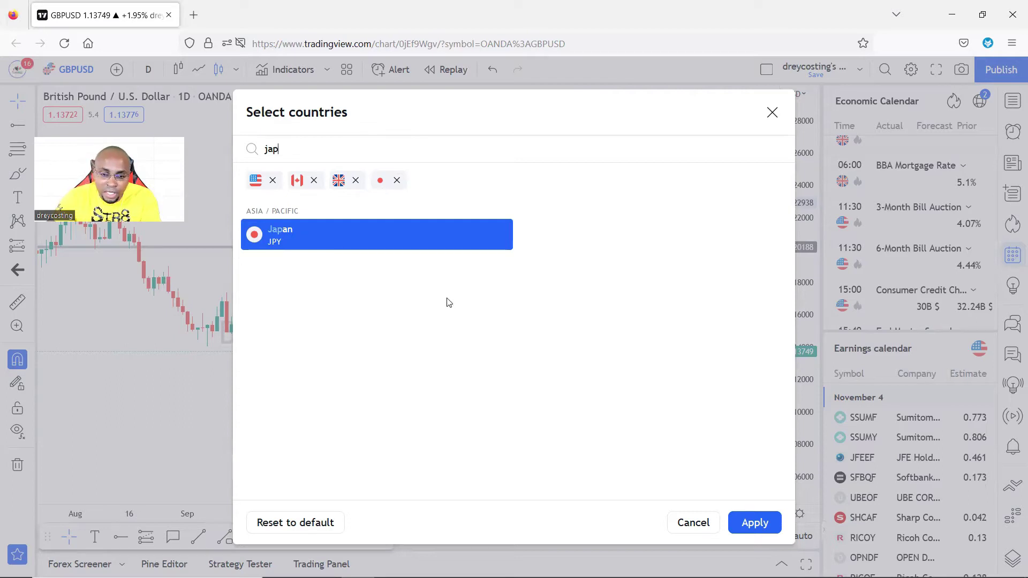
pyautogui.click(767, 530)
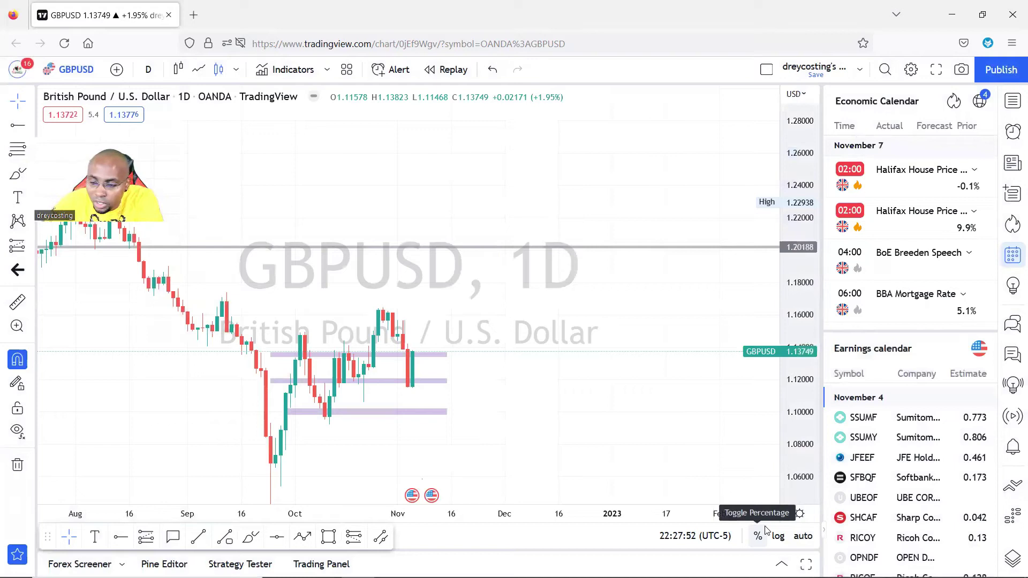
# - Expand the 19:00 US 2022 Midterm Elections event, listed after the BoJ Summary of Opinions
pyautogui.scroll(2, 922, 199)
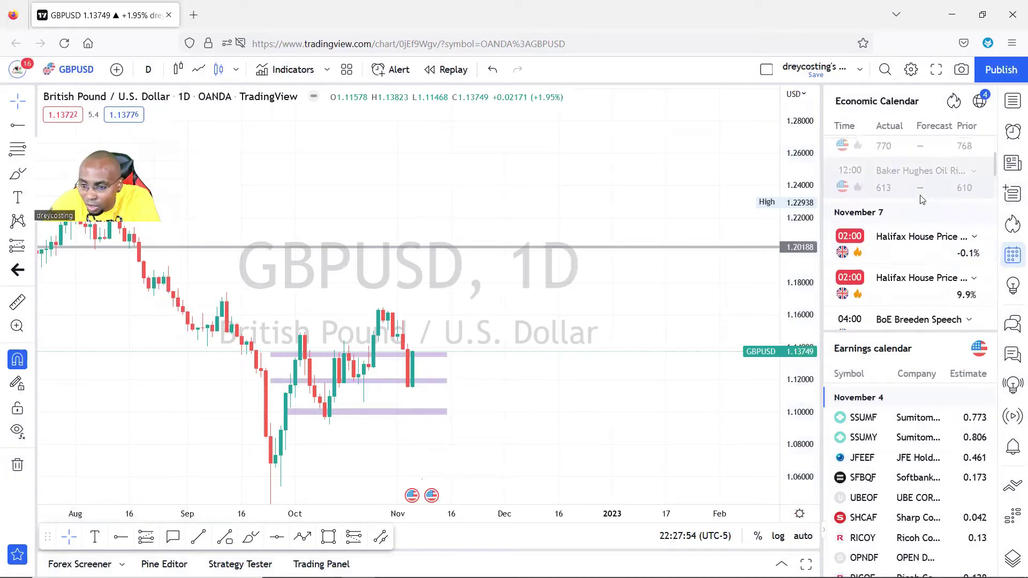
pyautogui.scroll(-2, 922, 203)
pyautogui.scroll(-4, 921, 233)
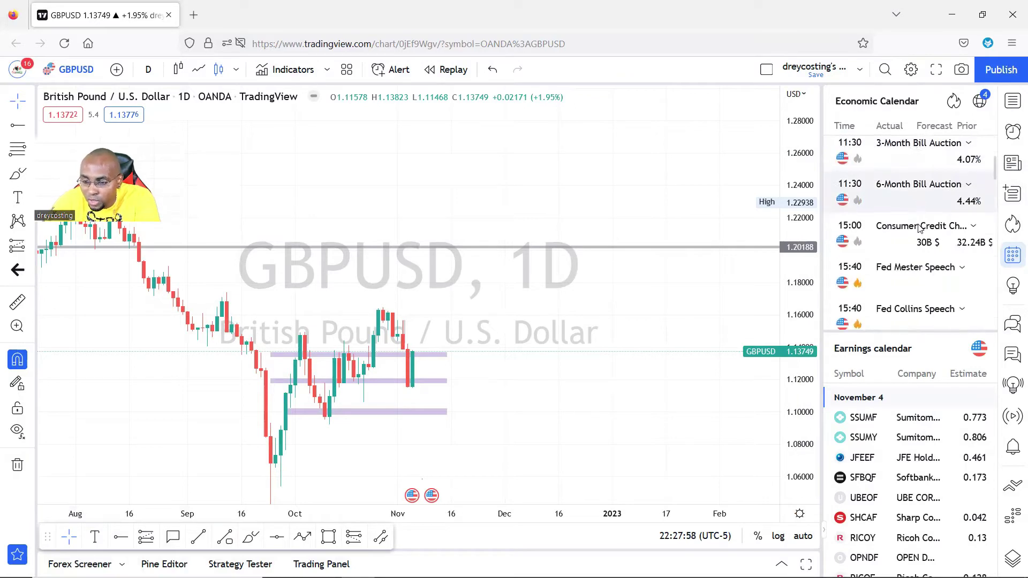
pyautogui.scroll(-3, 919, 229)
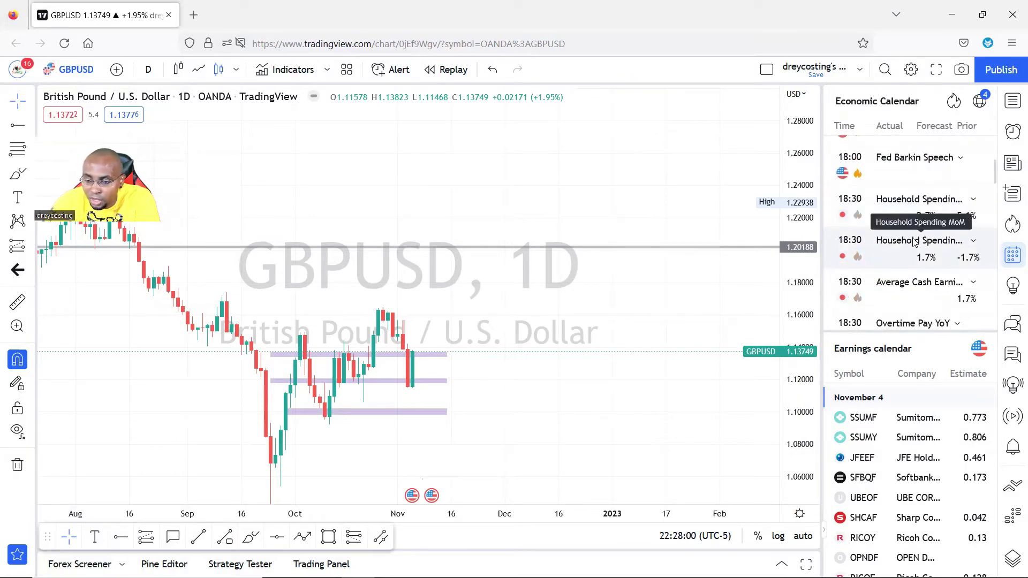
pyautogui.scroll(-3, 915, 242)
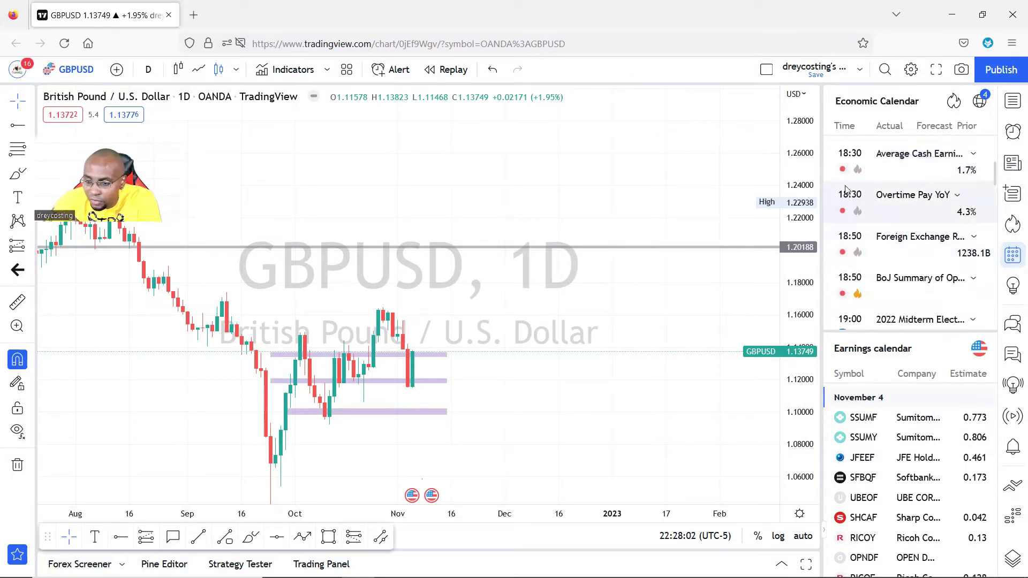
pyautogui.scroll(-1, 879, 283)
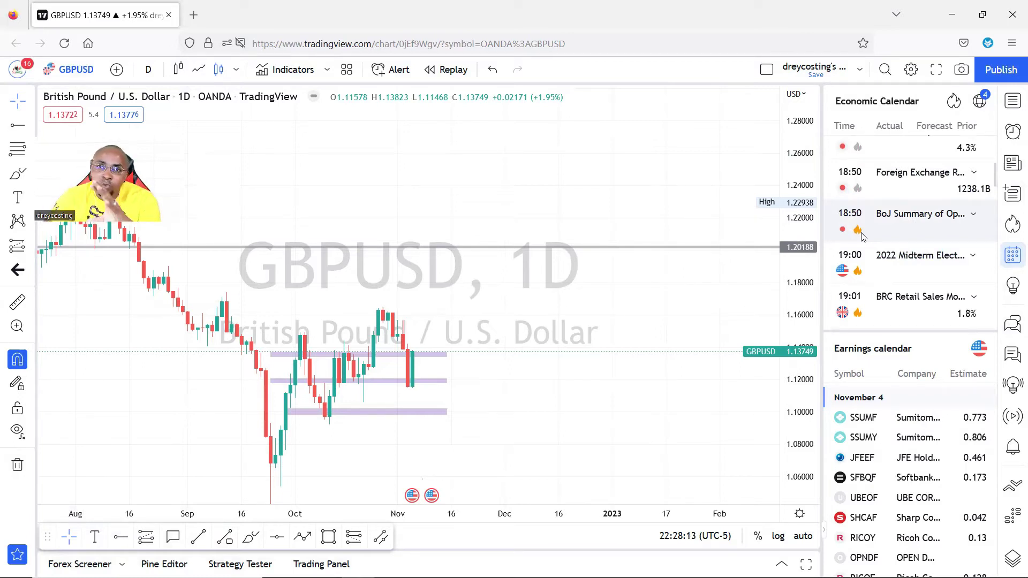
pyautogui.scroll(-2, 870, 265)
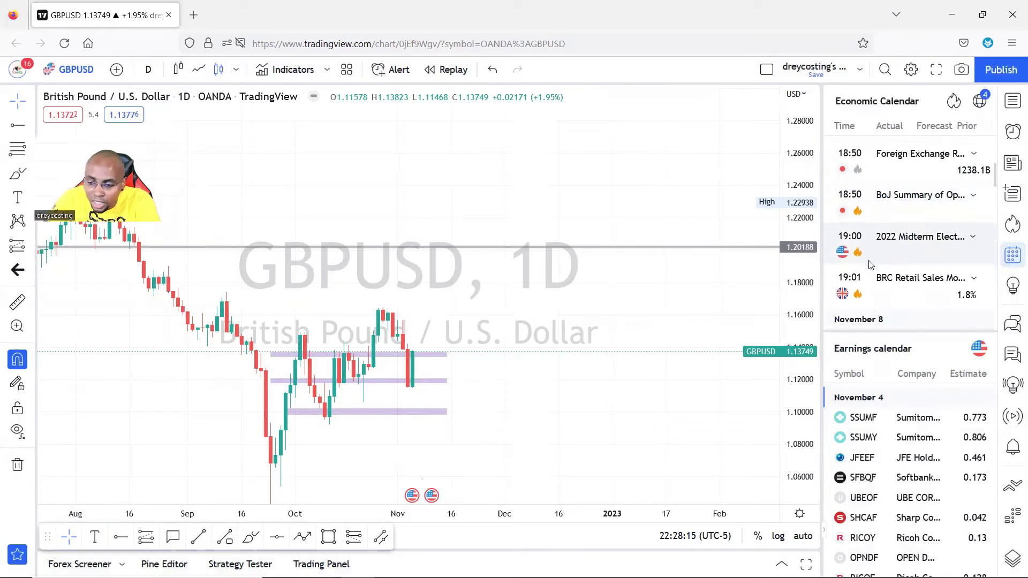
pyautogui.scroll(-5, 871, 265)
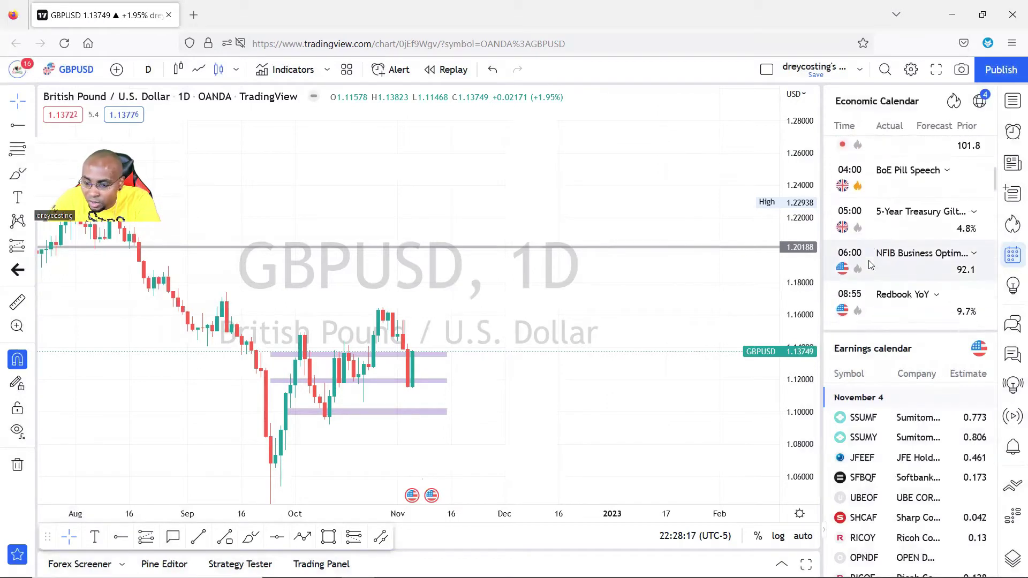
pyautogui.scroll(-6, 870, 265)
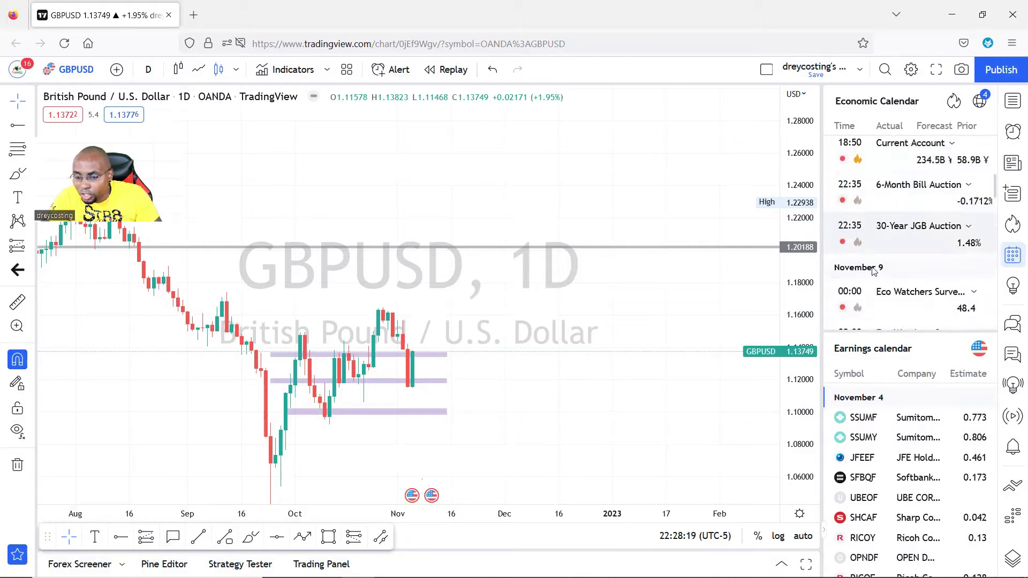
pyautogui.scroll(-2, 873, 272)
pyautogui.scroll(8, 881, 266)
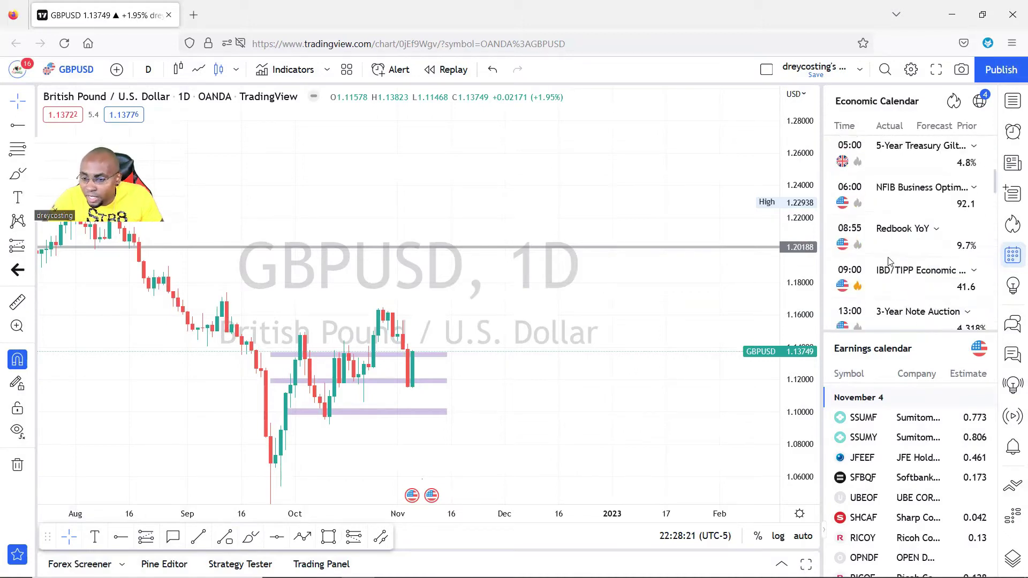
pyautogui.scroll(4, 890, 261)
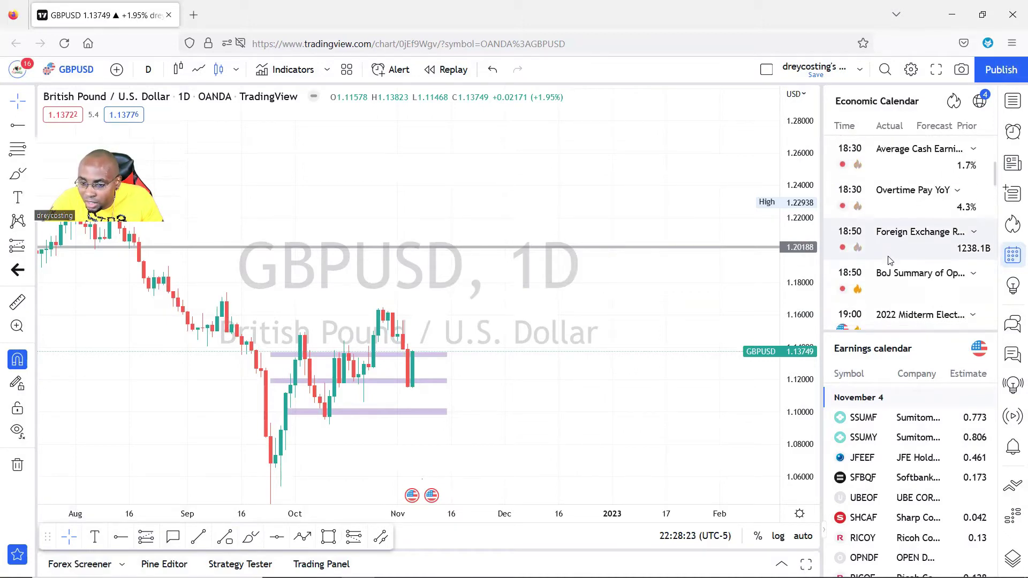
pyautogui.scroll(-1, 890, 261)
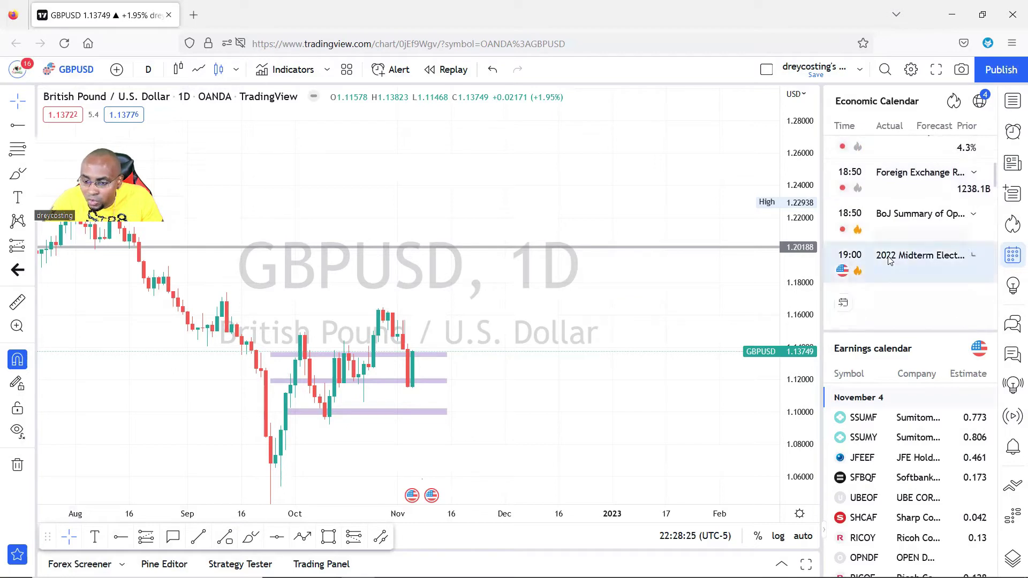
pyautogui.click(944, 262)
pyautogui.scroll(1, 911, 236)
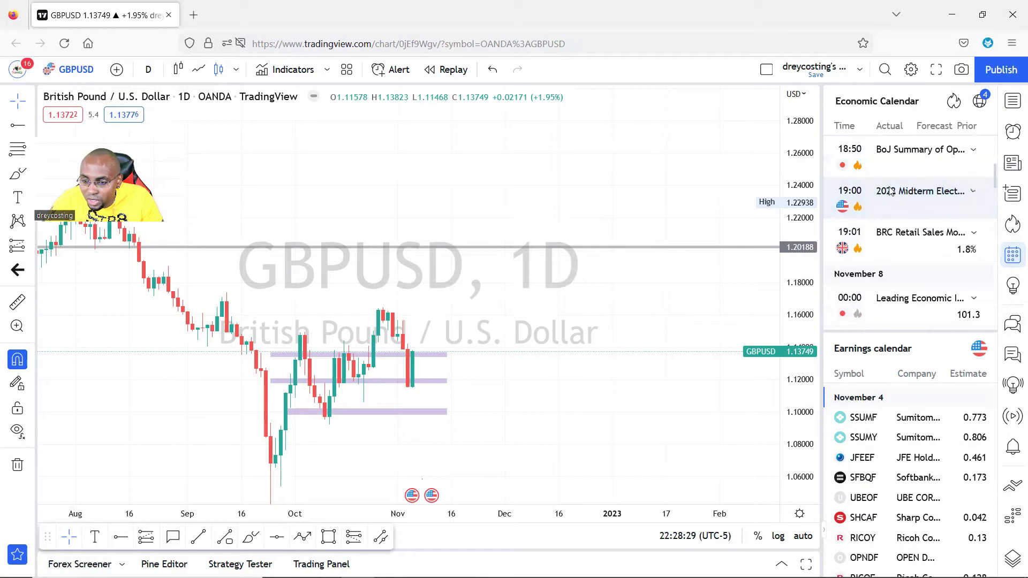
pyautogui.click(892, 193)
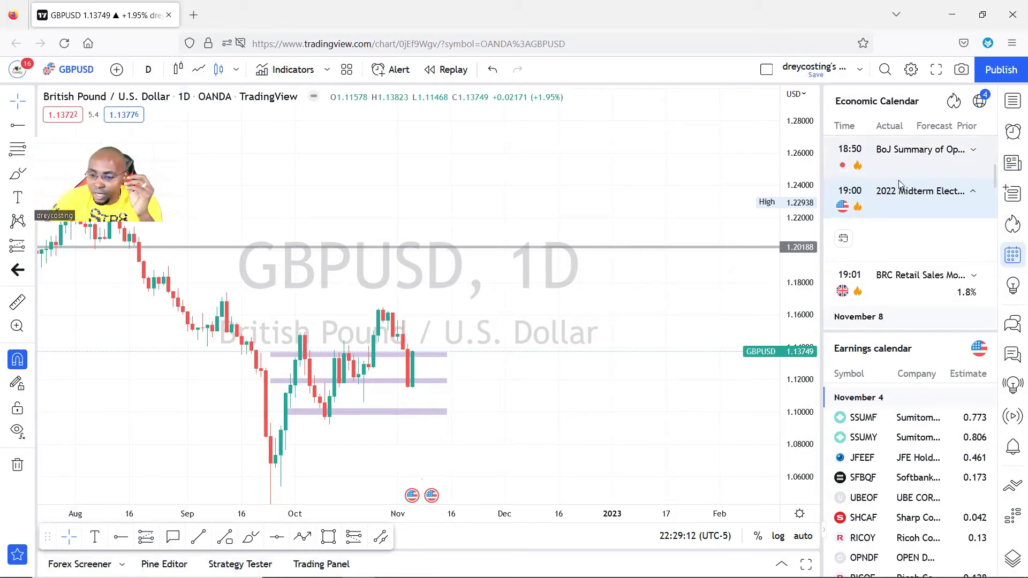
pyautogui.scroll(3, 900, 185)
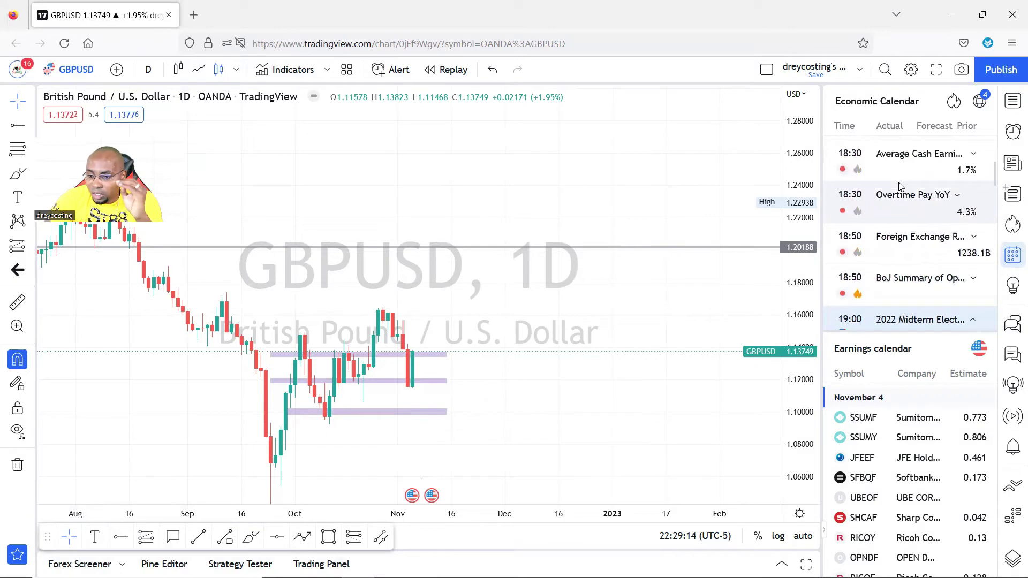
pyautogui.scroll(1, 900, 185)
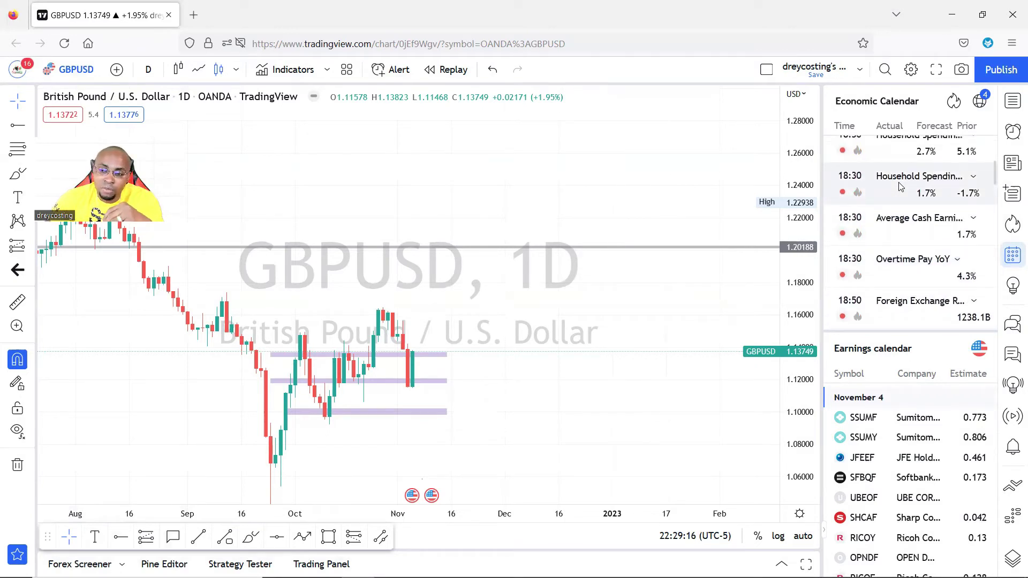
pyautogui.scroll(1, 899, 186)
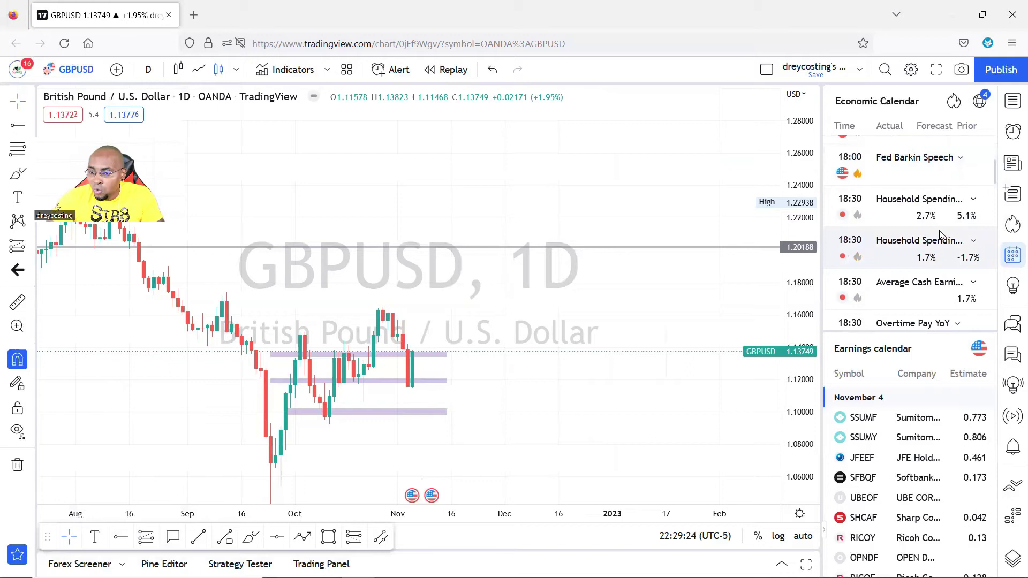
pyautogui.scroll(5, 939, 236)
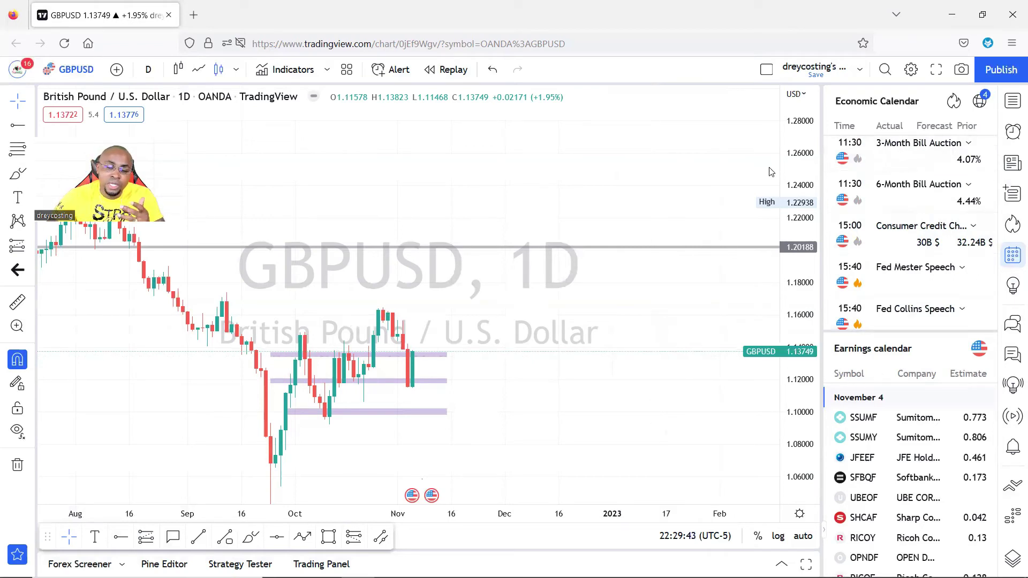
pyautogui.click(979, 101)
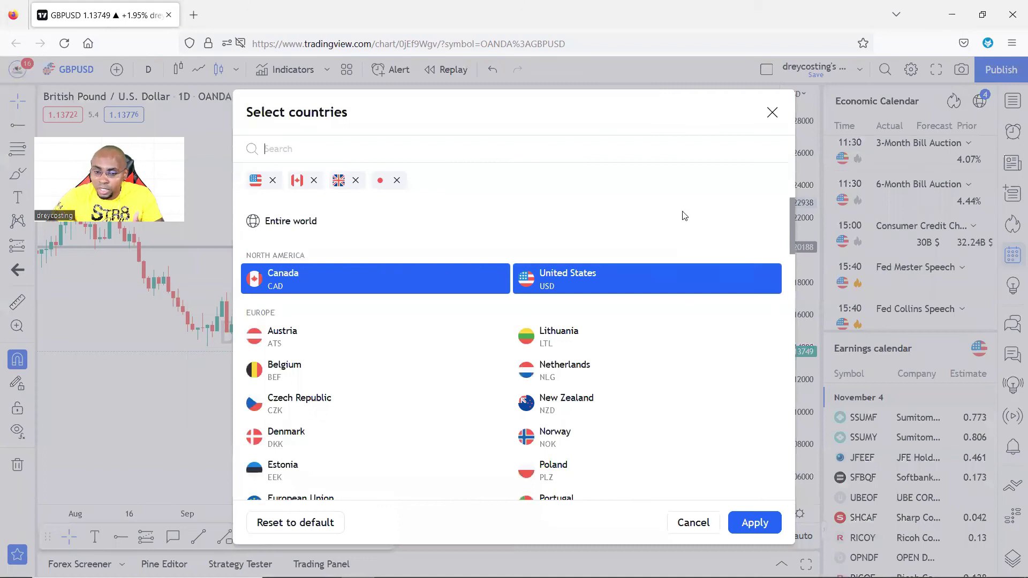
pyautogui.click(772, 112)
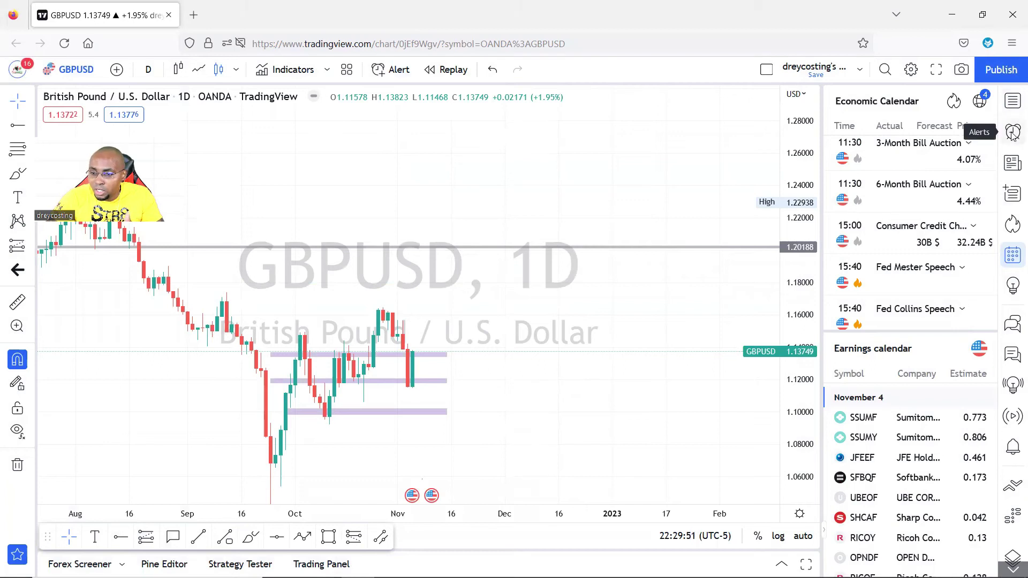
pyautogui.click(1014, 166)
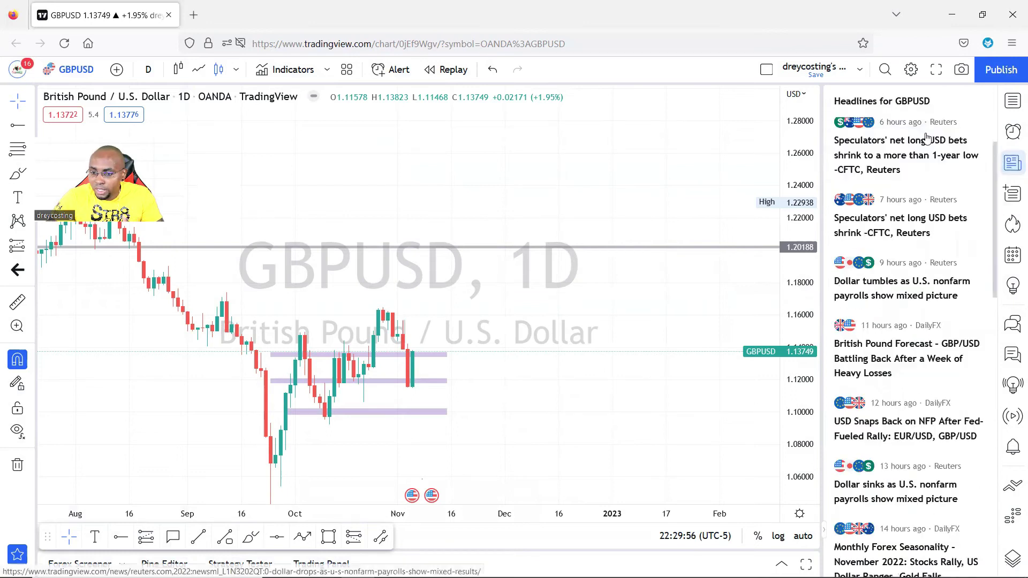
pyautogui.scroll(-4, 915, 168)
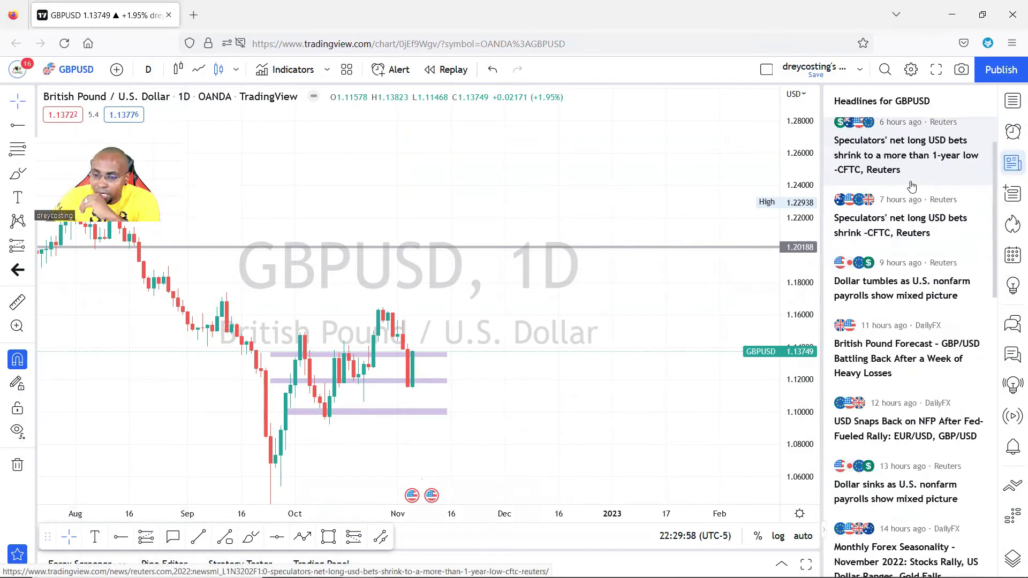
pyautogui.scroll(-8, 907, 229)
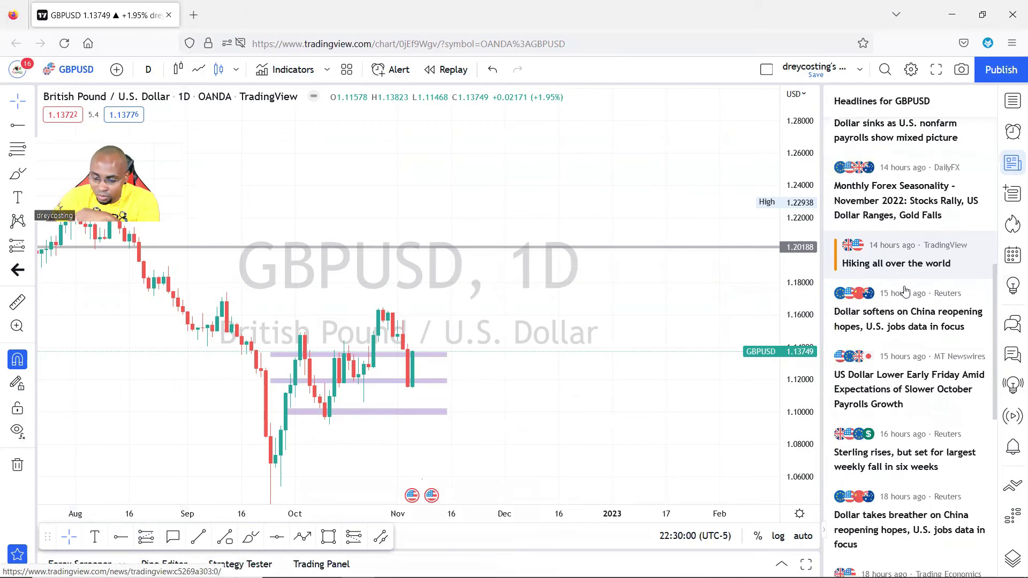
pyautogui.scroll(12, 906, 297)
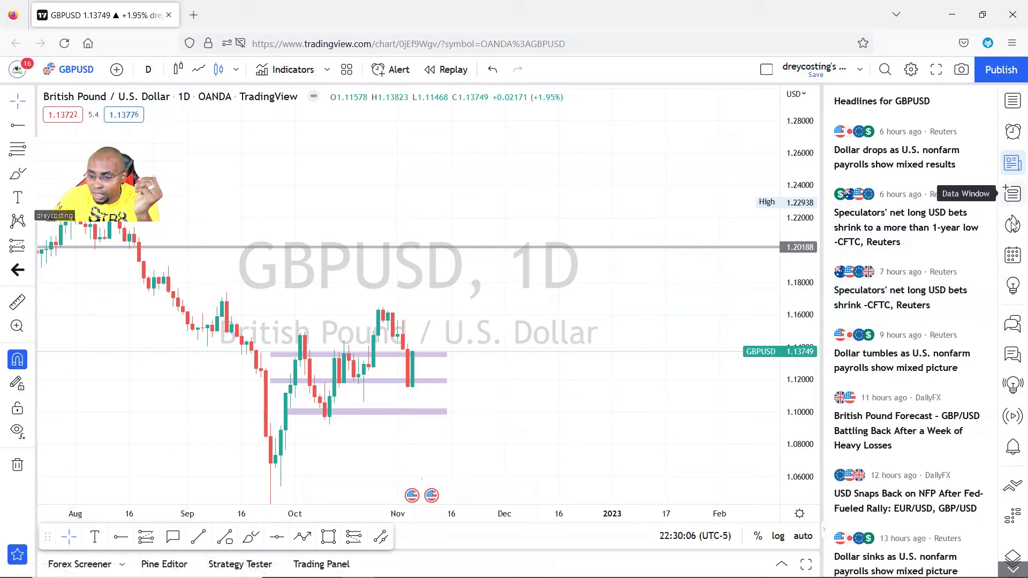
pyautogui.click(1013, 256)
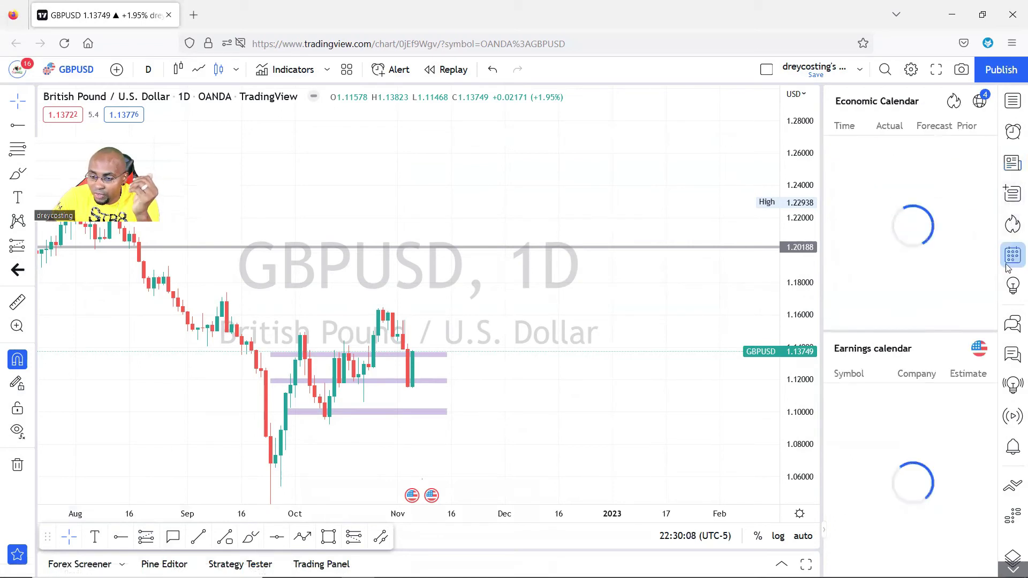